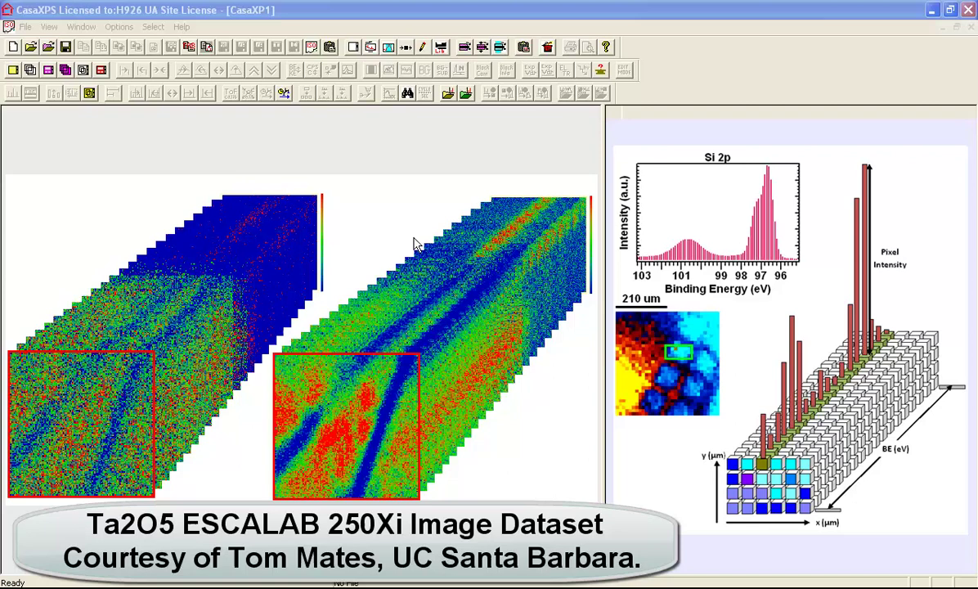
Open the Image Processing dialog and place it clear of the image stack diagrams
click(119, 27)
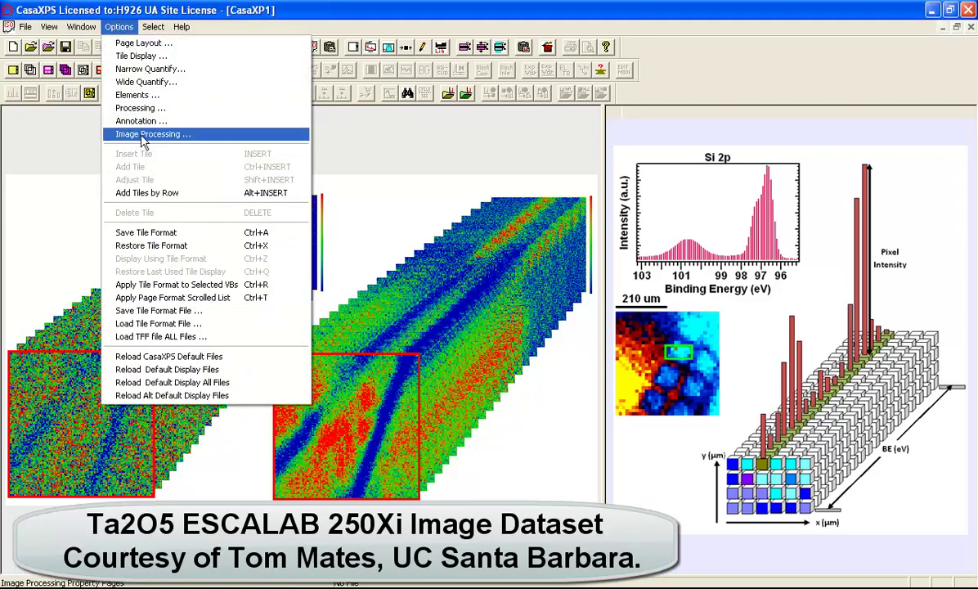
click(135, 134)
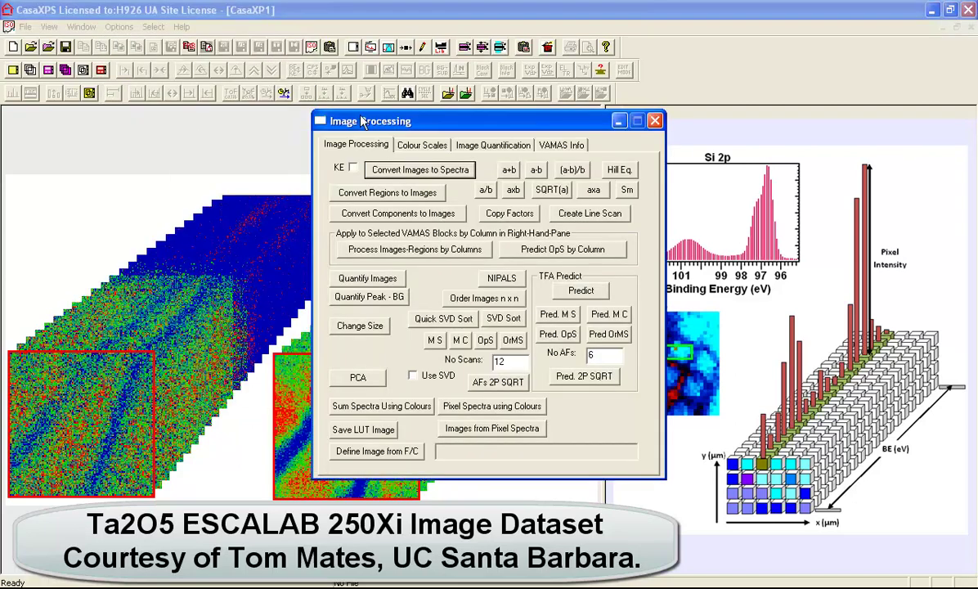
drag(356, 122, 659, 160)
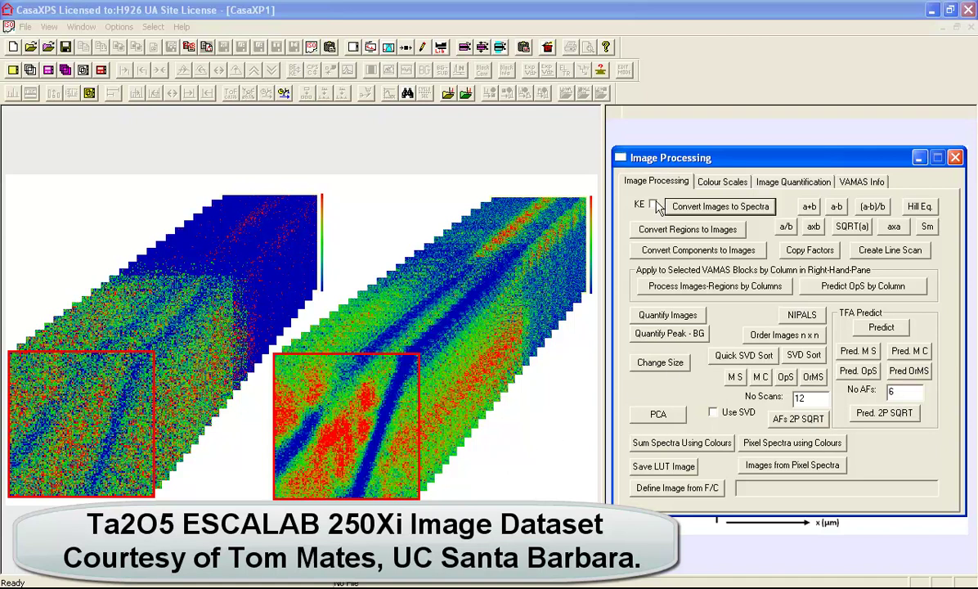
double_click(811, 398)
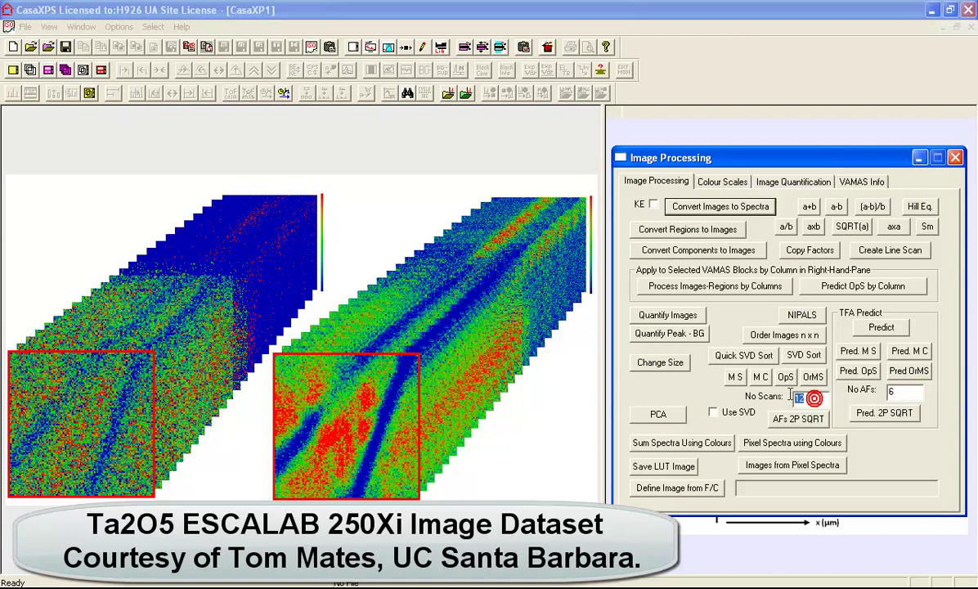
double_click(904, 391)
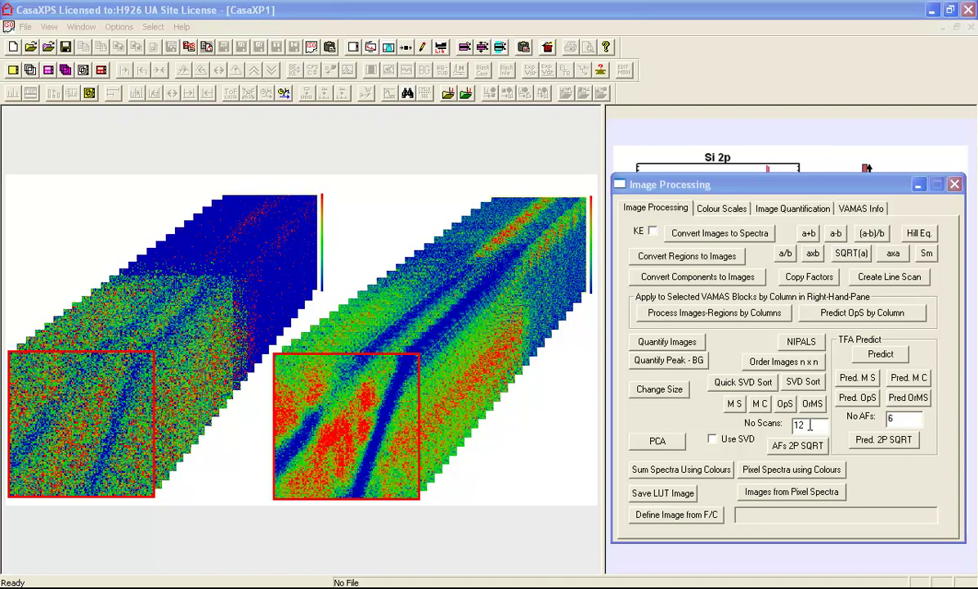
Switch to the ta2o5-maps.ith.vms dataset and set the number of scans for the image sorting to 20
click(81, 27)
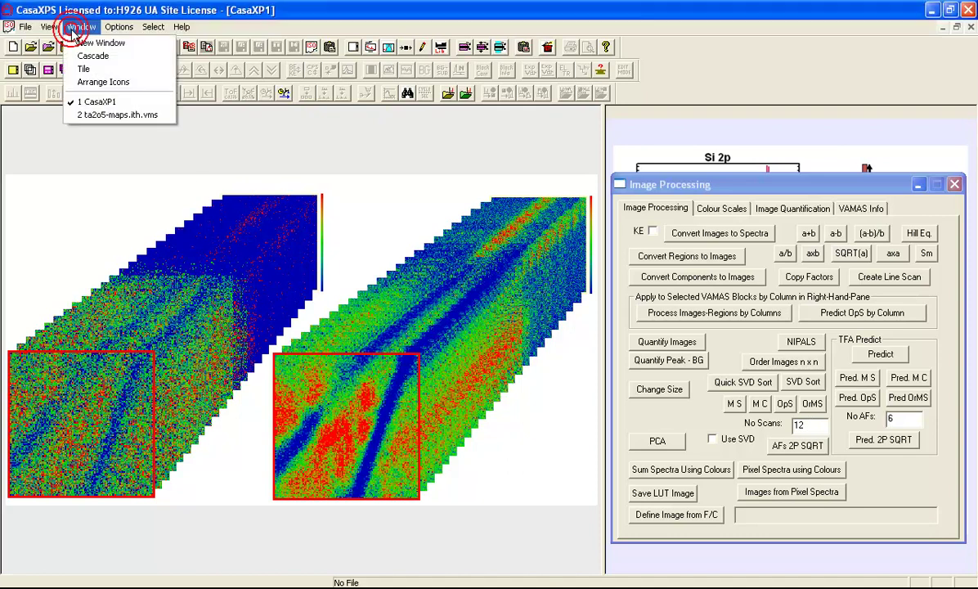
click(86, 115)
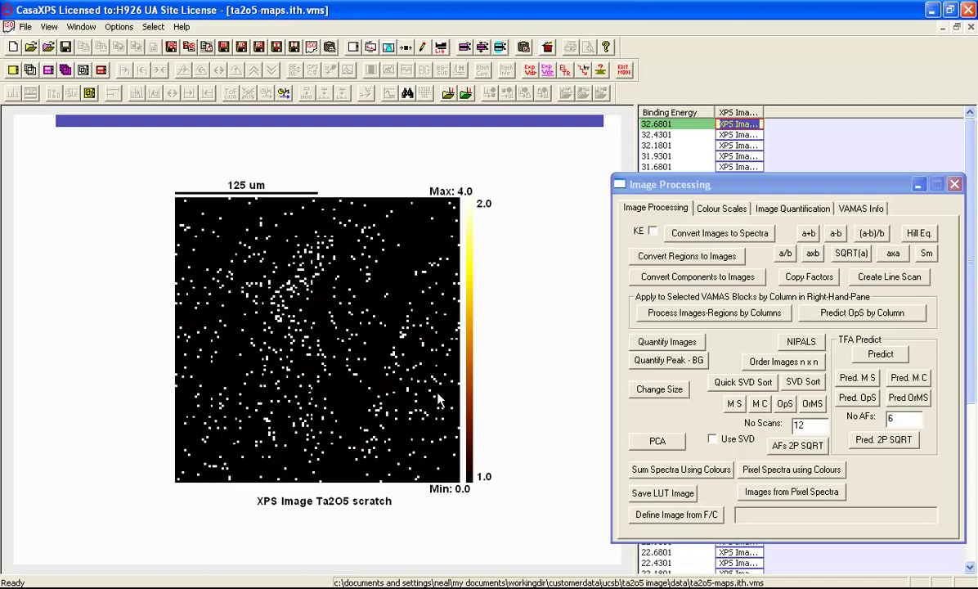
click(804, 425)
double_click(804, 425)
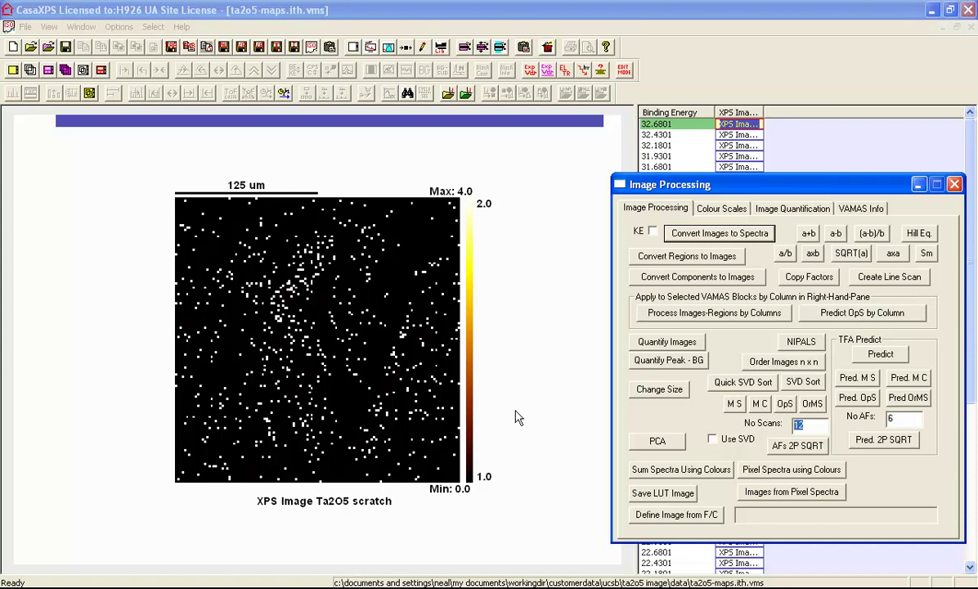
text(20)
Select and overlay all images in the dataset, and run the OpS sort on them
click(681, 113)
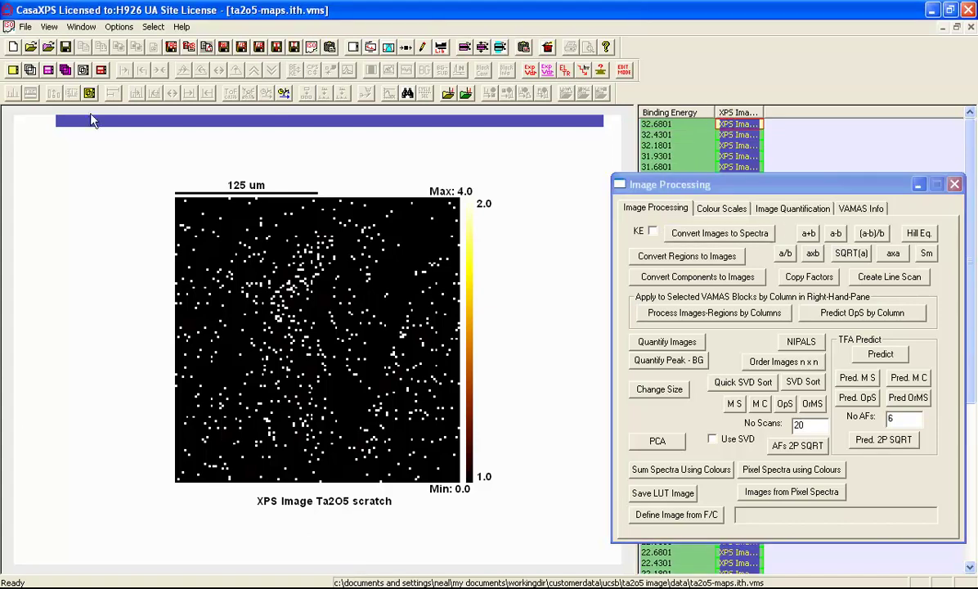
click(30, 70)
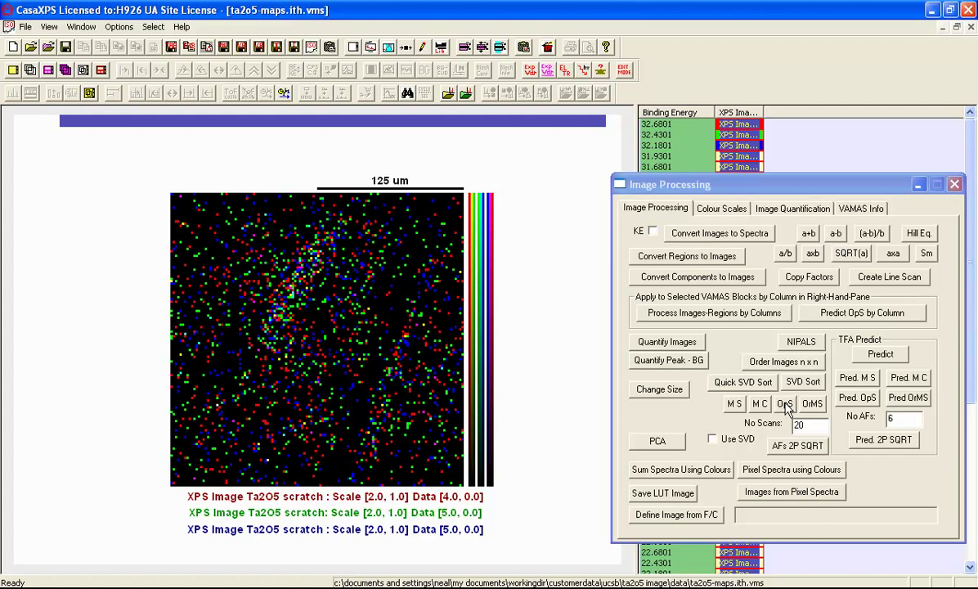
click(785, 404)
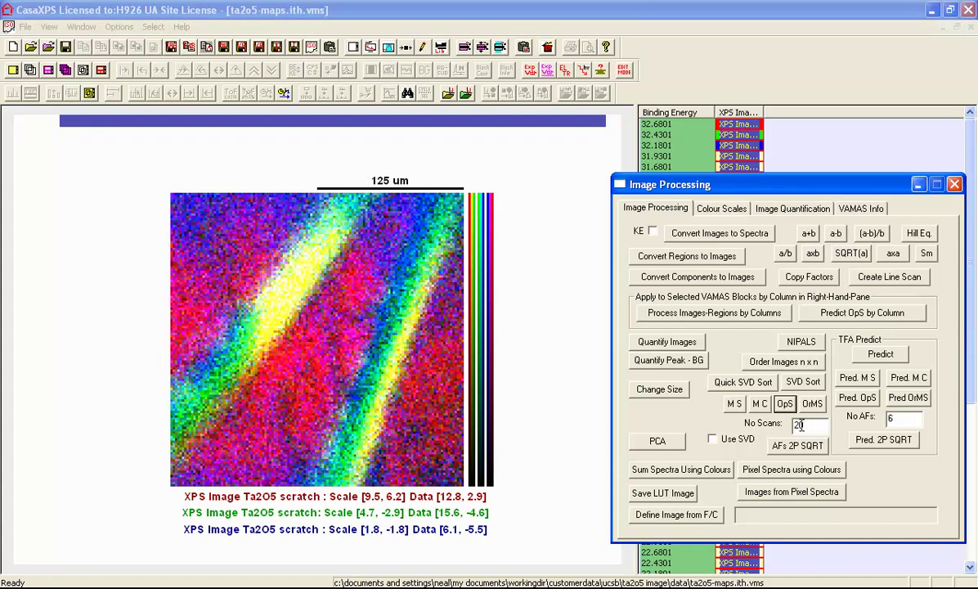
Examine the sorted abstract factor images individually, from the 32.6801 row down to the 31.6801 row, and compare the first four again
click(727, 129)
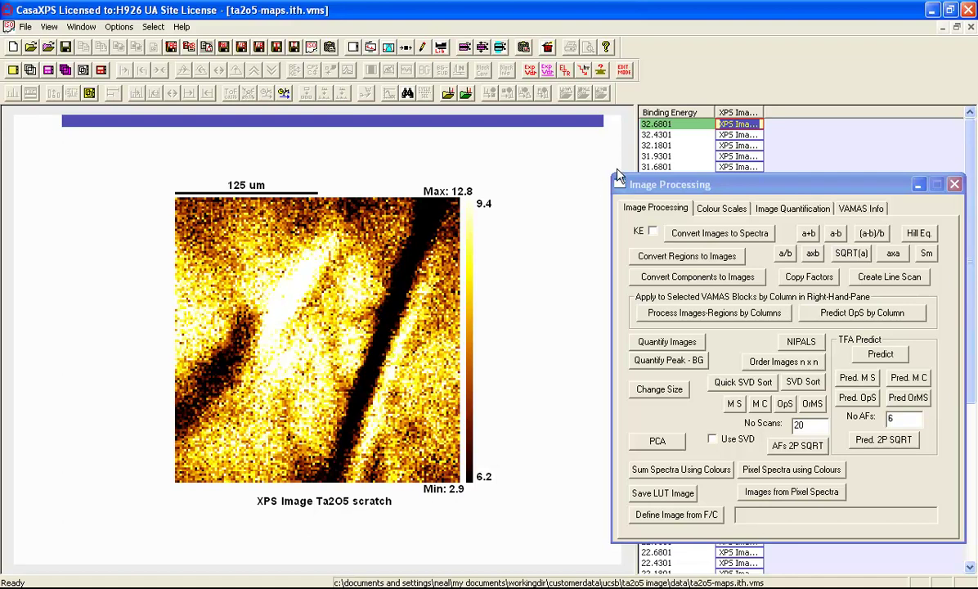
click(725, 137)
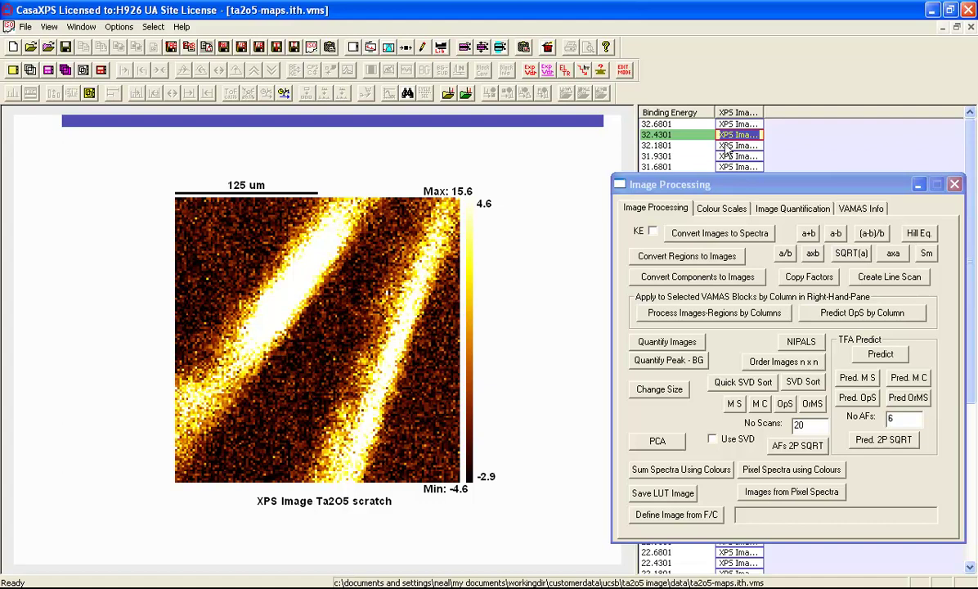
click(728, 145)
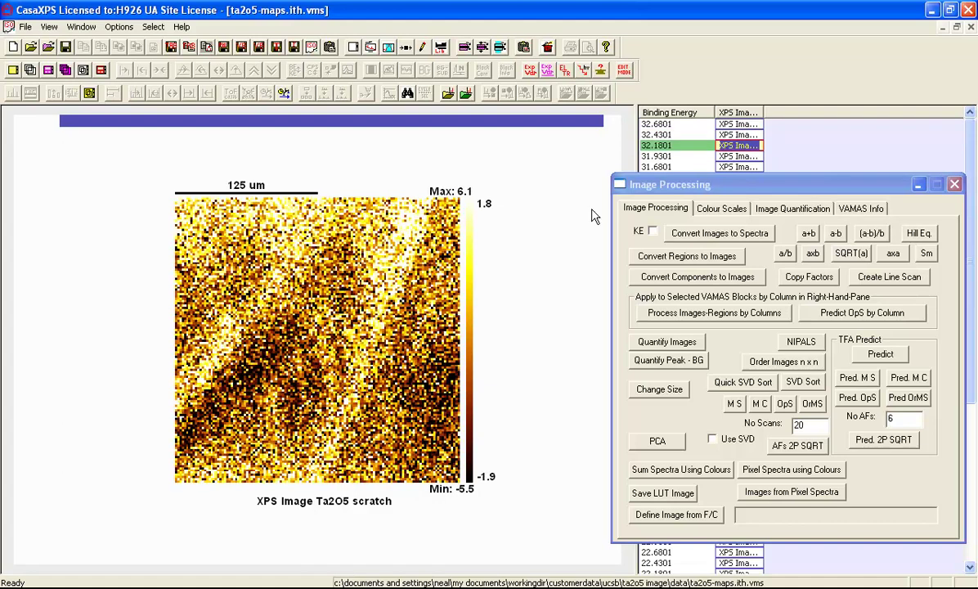
click(679, 155)
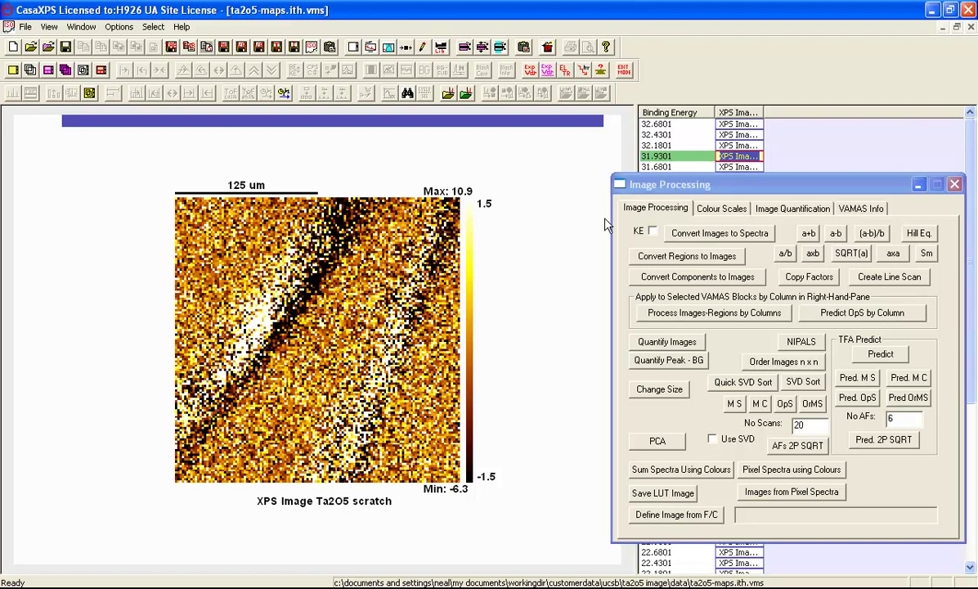
click(728, 168)
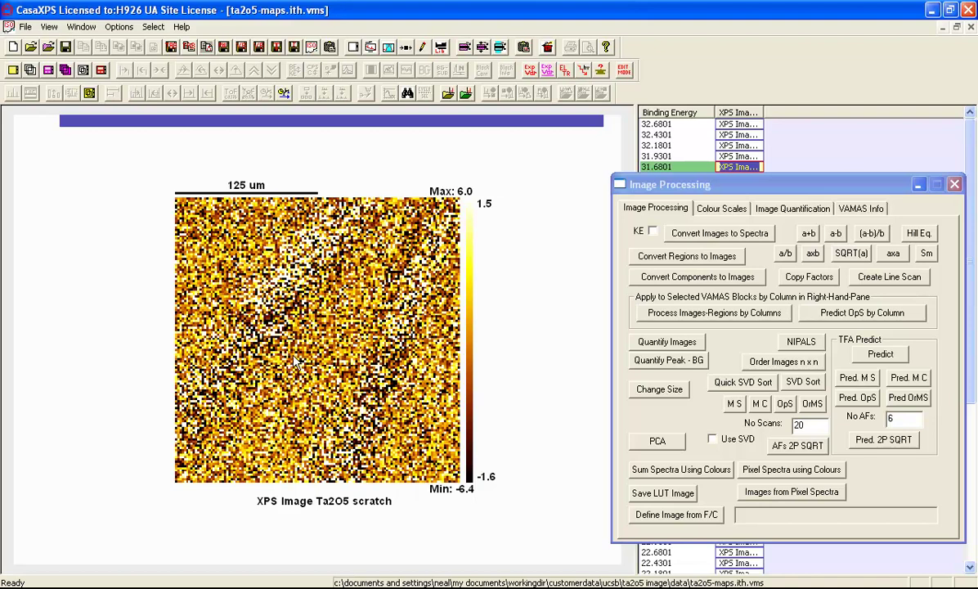
click(735, 124)
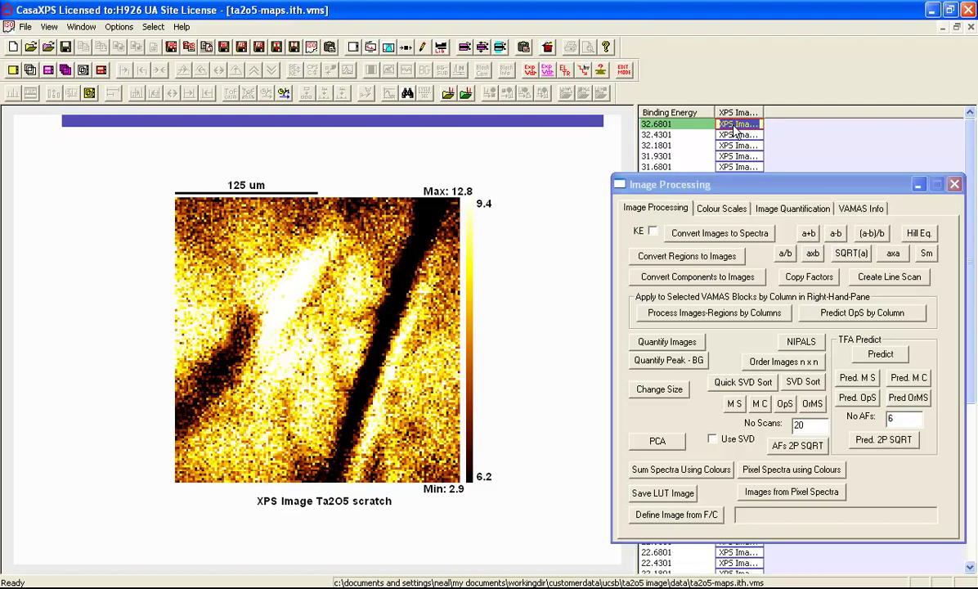
click(736, 134)
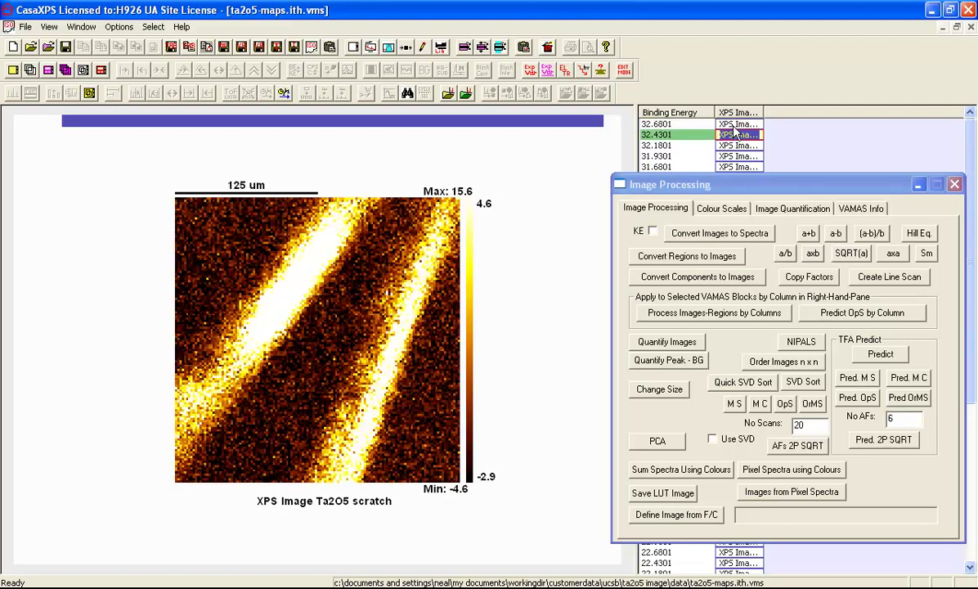
key(Down)
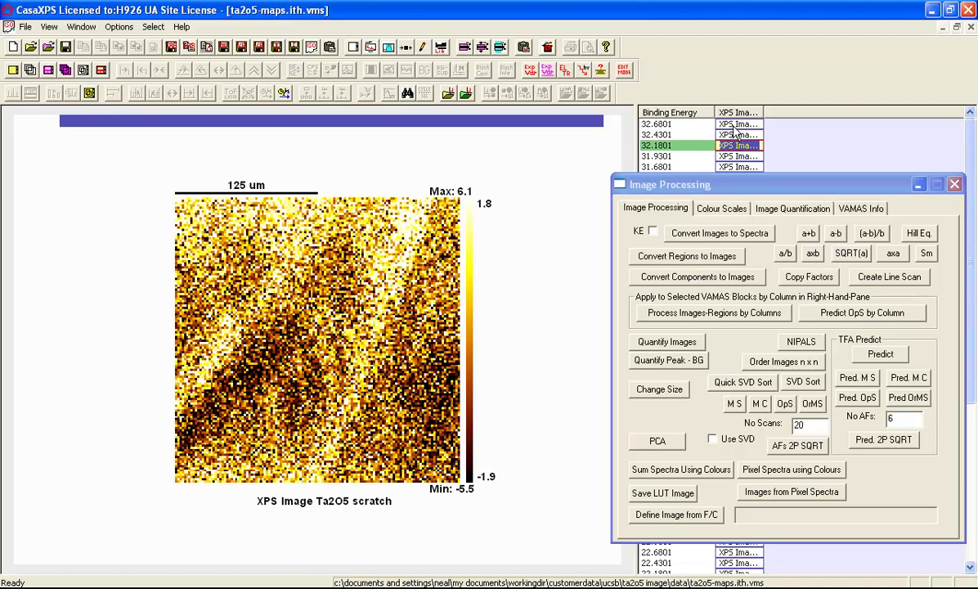
key(Down)
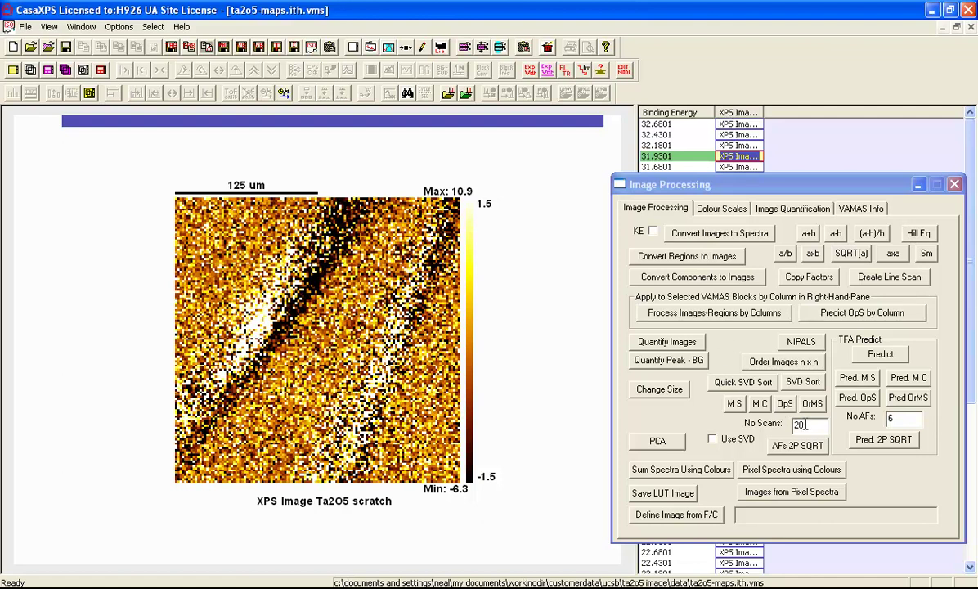
Switch to the CasaXP1 window to view the explanatory diagrams
click(805, 423)
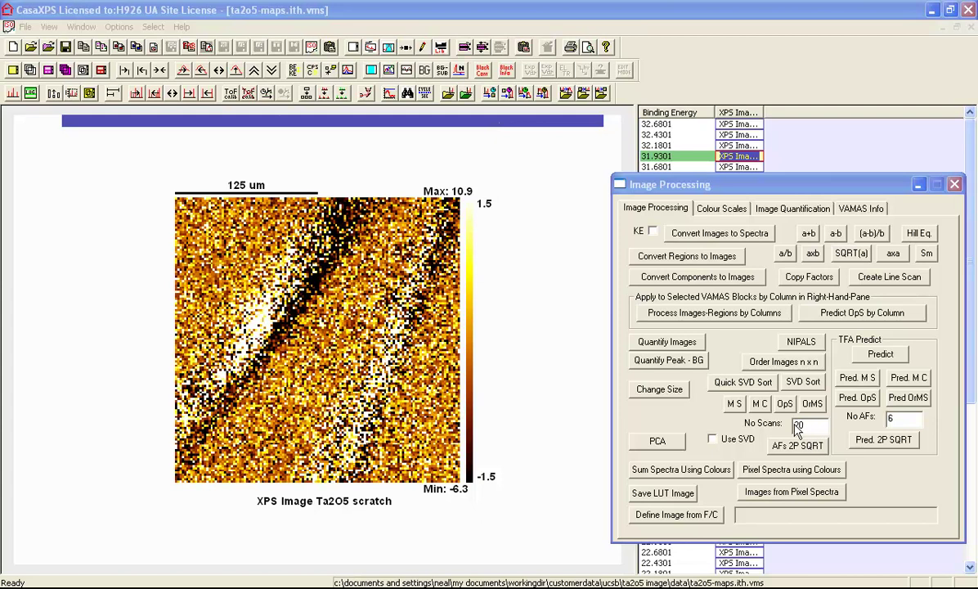
click(78, 27)
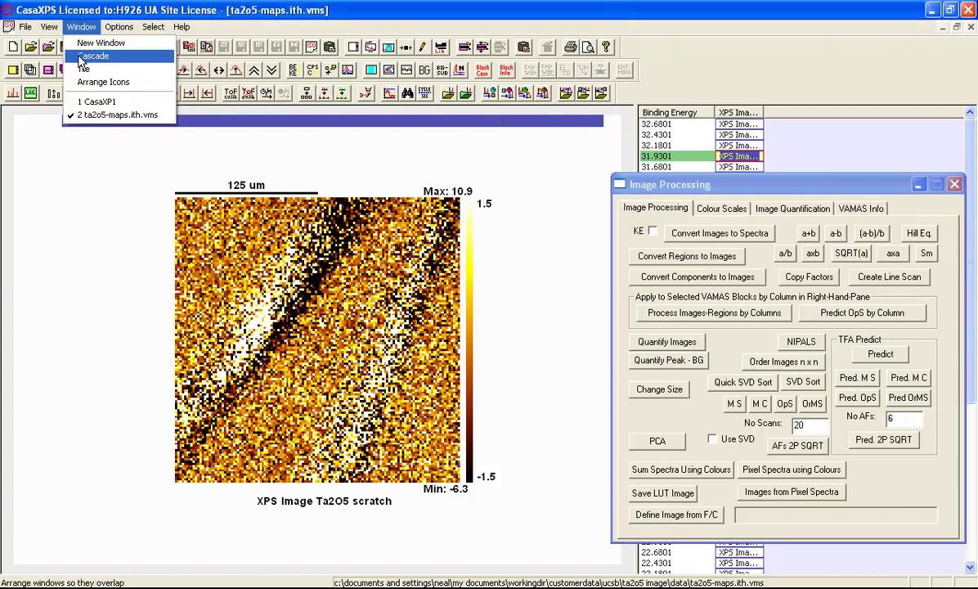
click(88, 99)
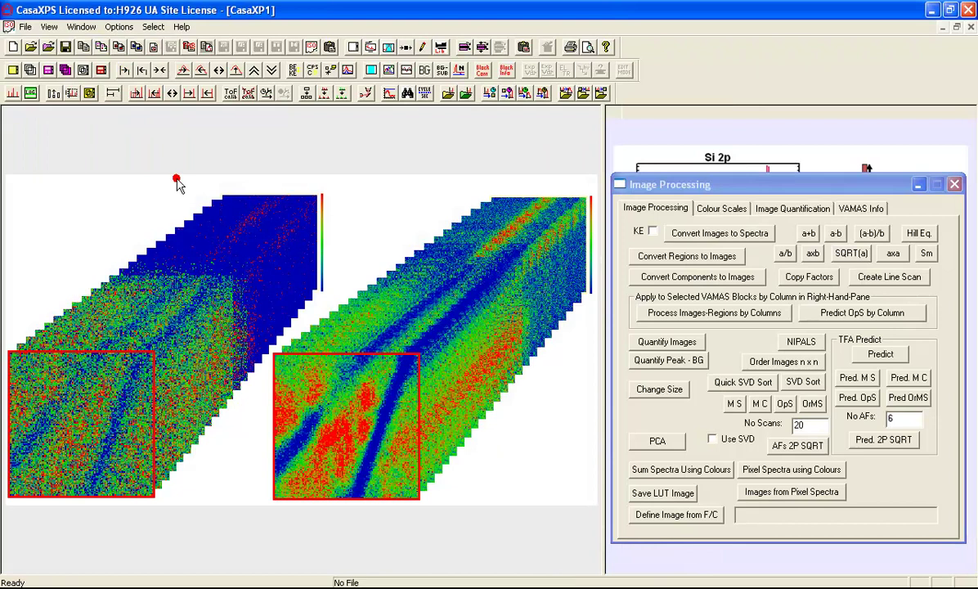
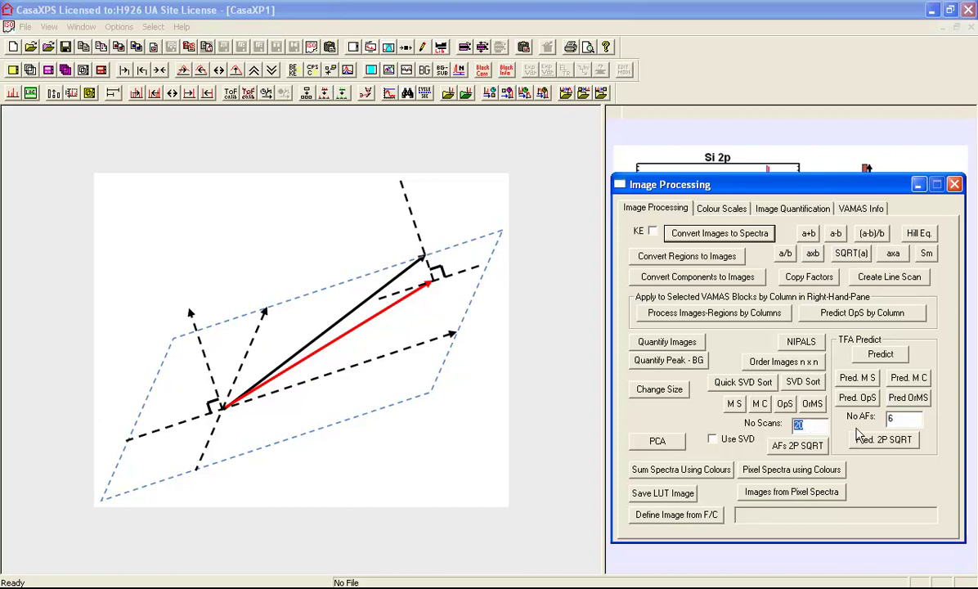
Set the number of abstract factors (No AFs) for the TFA prediction to 4
double_click(898, 418)
click(905, 422)
double_click(905, 422)
click(456, 322)
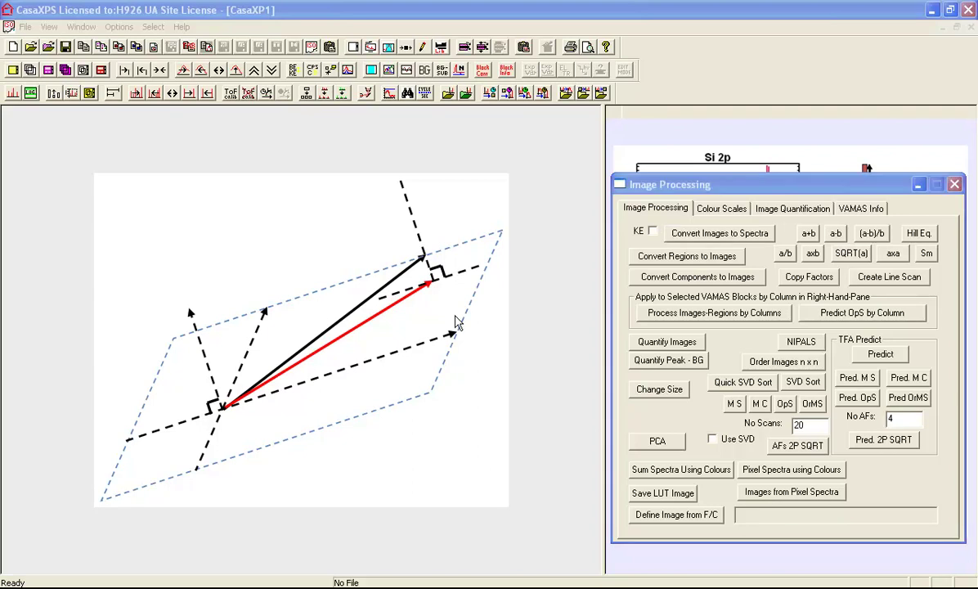
Return to ta2o5-maps.ith.vms, overlay all its images, and reset the selected VAMAS blocks to their unprocessed data
click(84, 28)
click(103, 115)
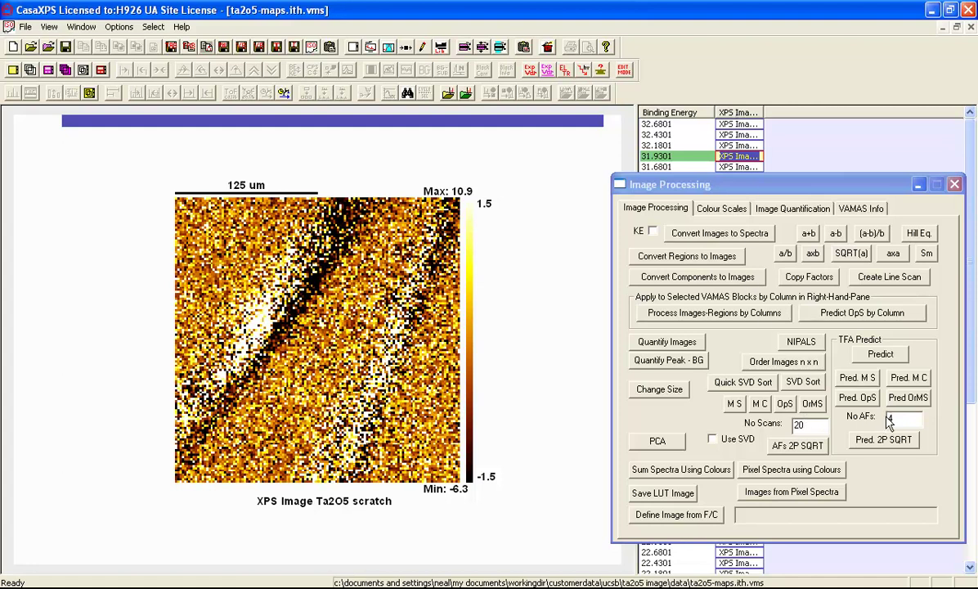
double_click(810, 424)
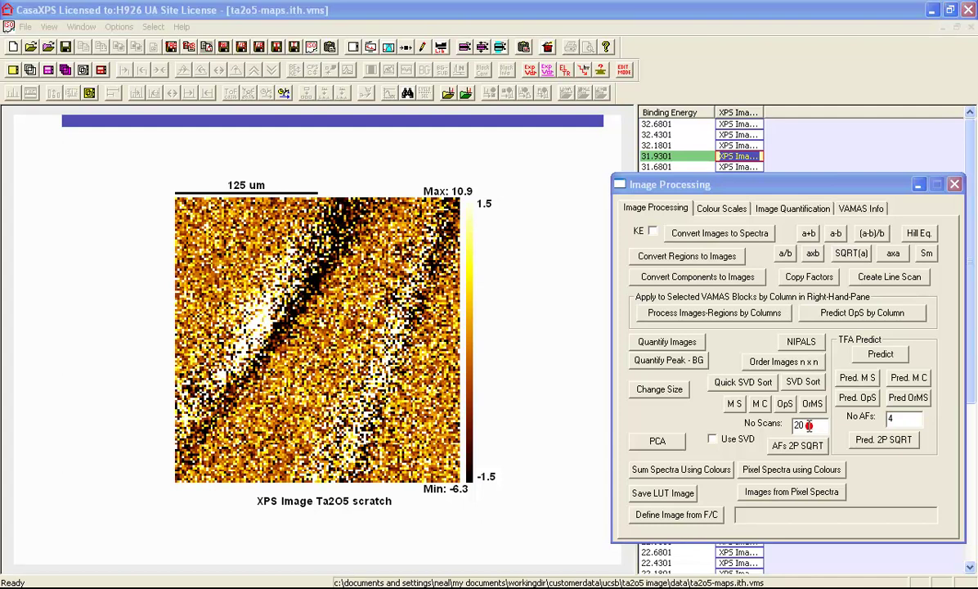
double_click(900, 420)
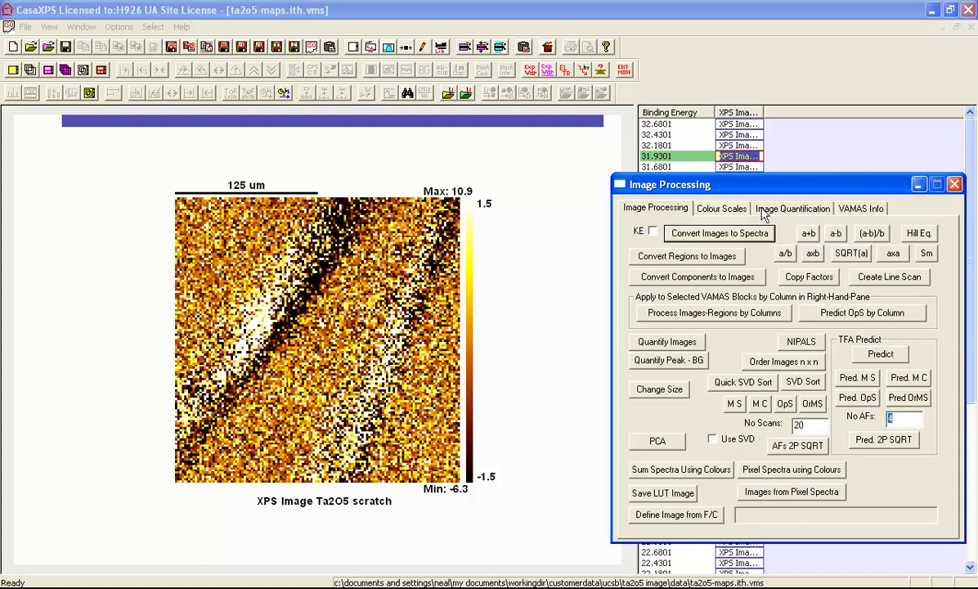
click(736, 112)
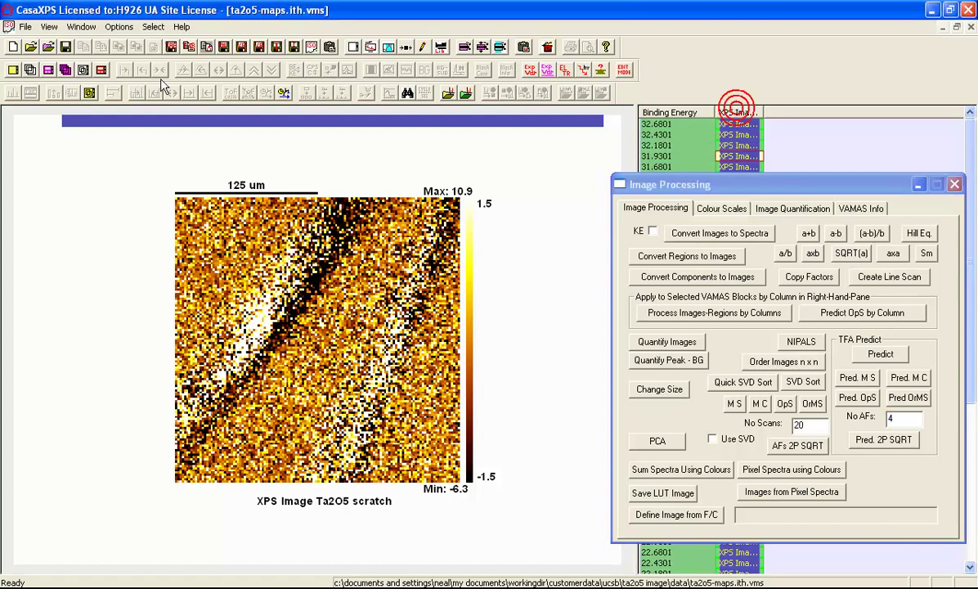
click(29, 69)
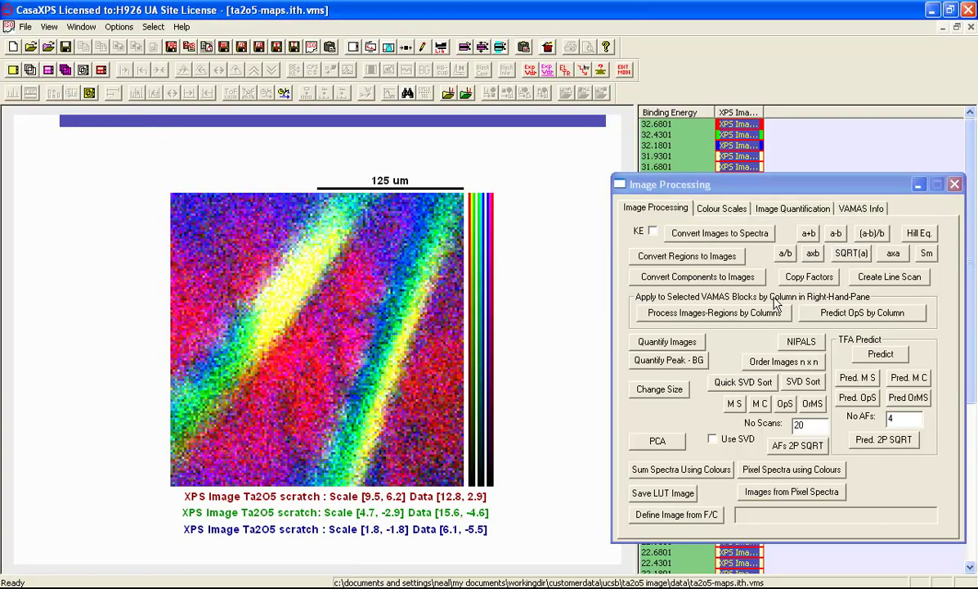
click(793, 209)
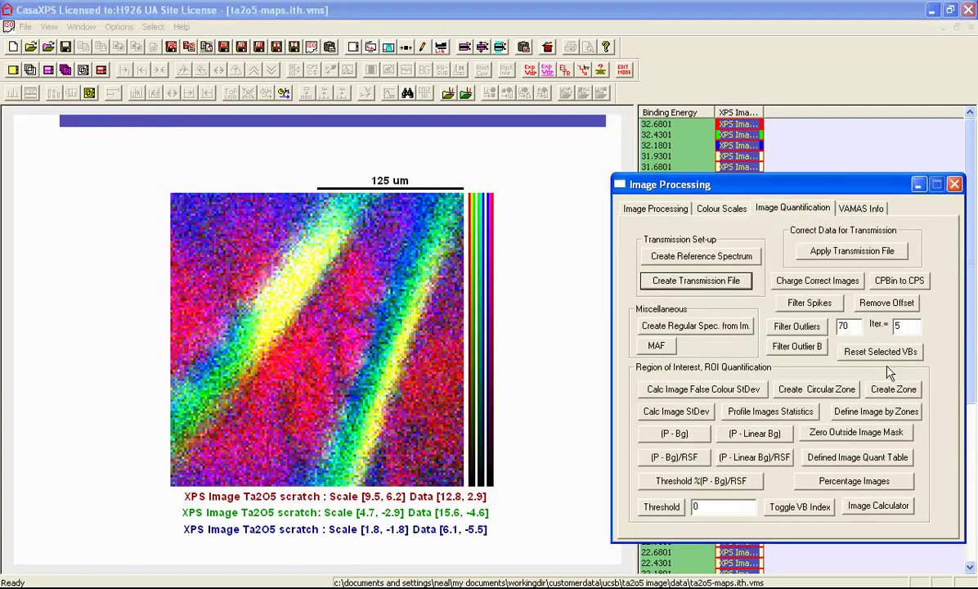
click(842, 352)
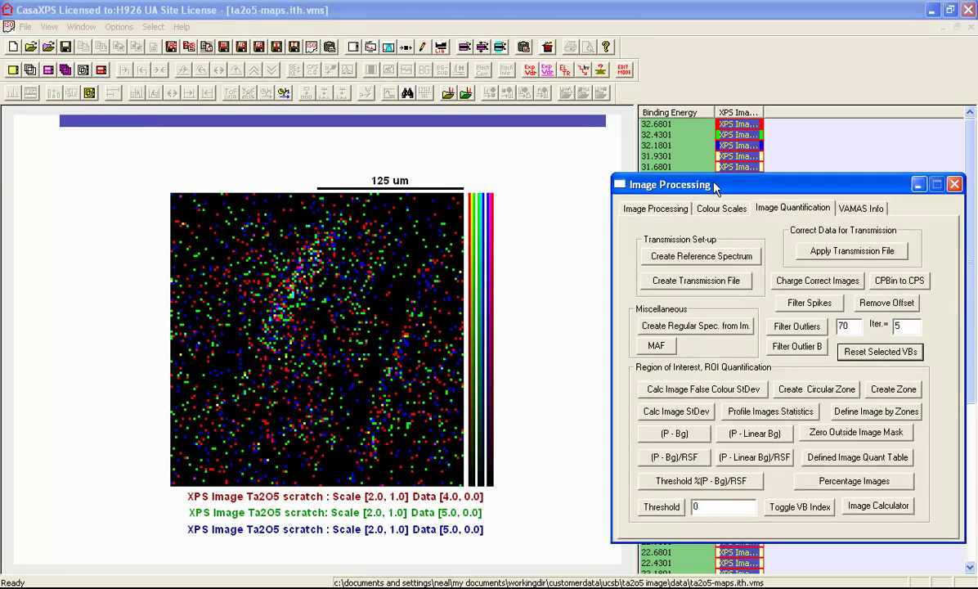
Set the tile display geometry to 3D so the selected images are drawn as a stack
click(667, 208)
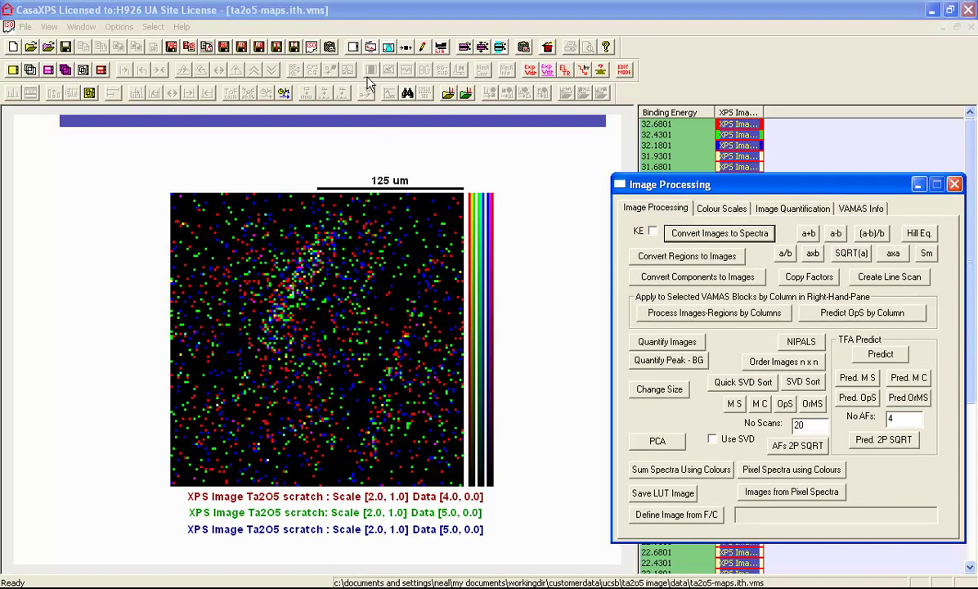
click(369, 49)
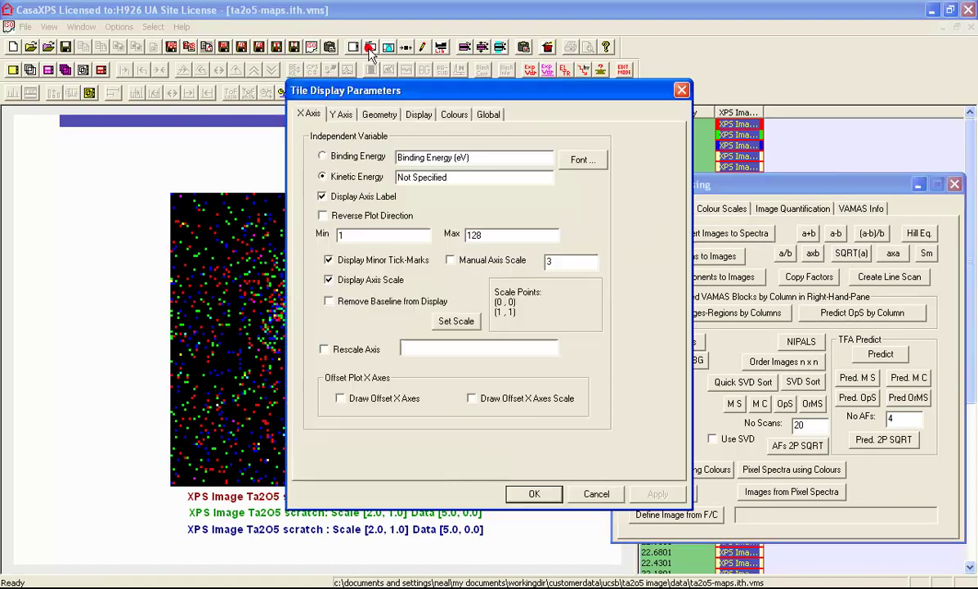
click(377, 115)
click(363, 151)
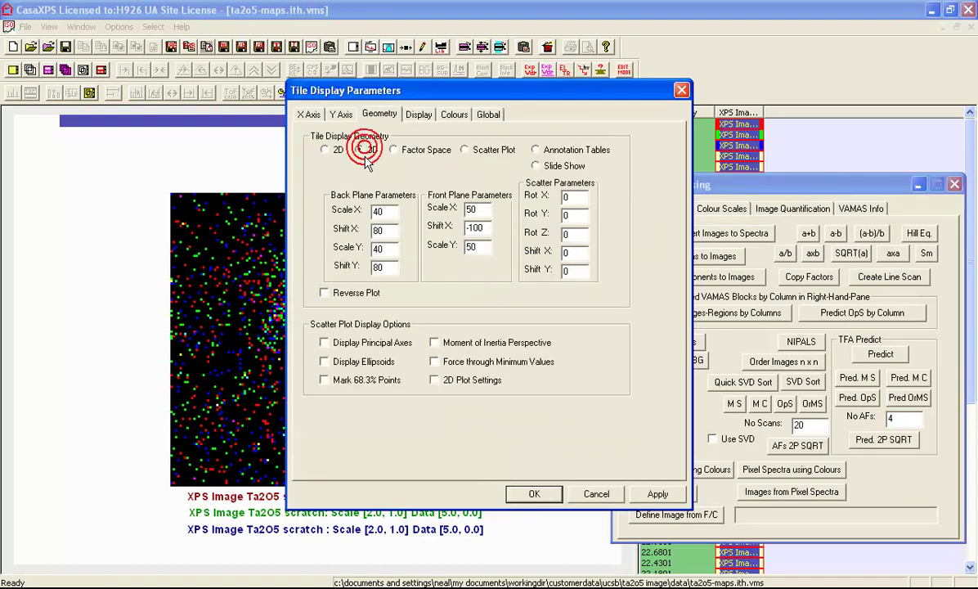
click(478, 208)
click(537, 492)
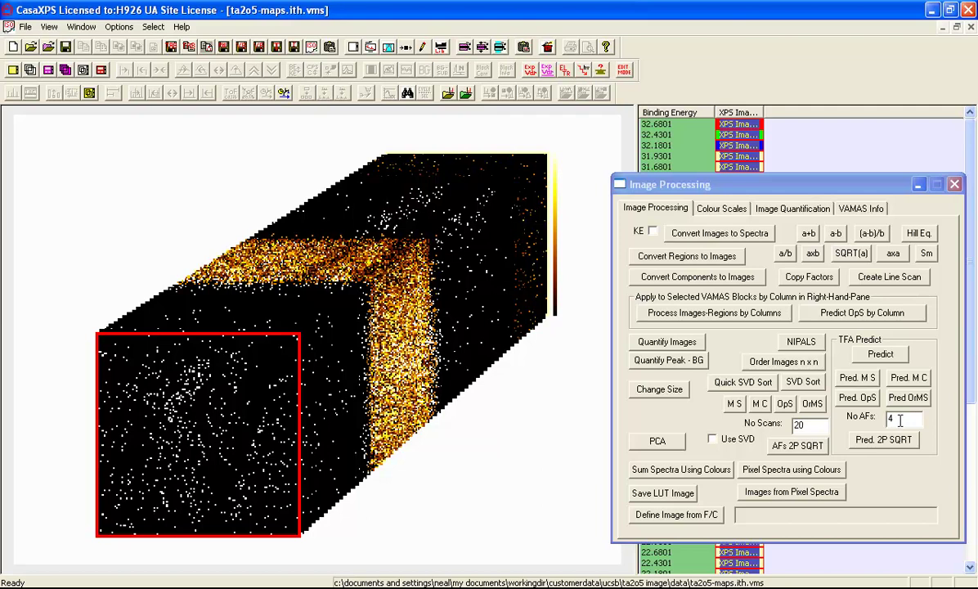
Run the OpS prediction on the selected images using 4 abstract factors and 20 scans
click(865, 399)
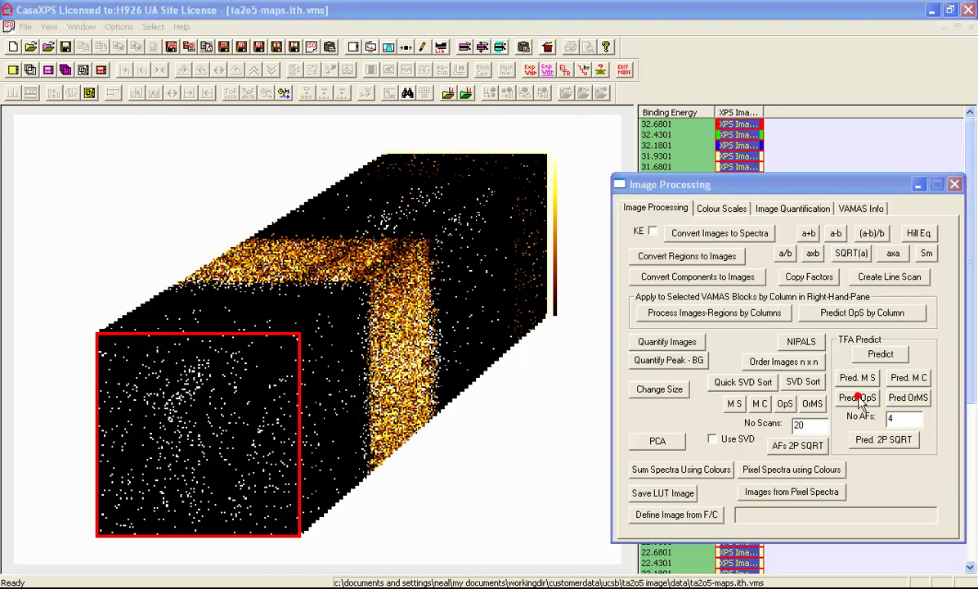